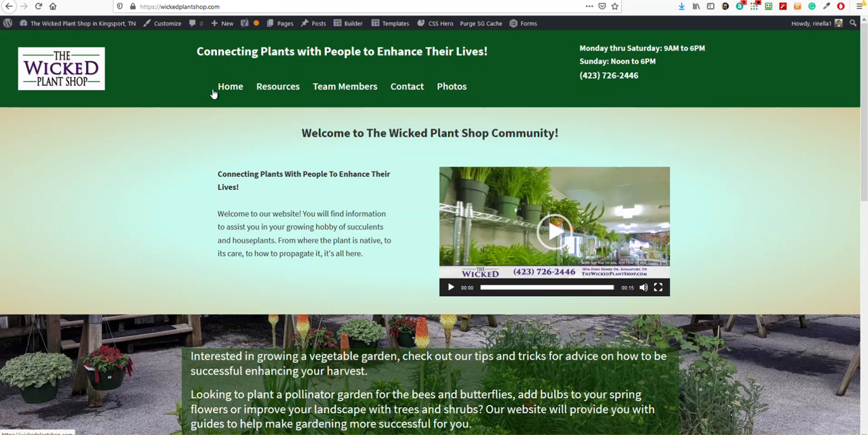
# Open the Menus management page from the site's admin dashboard
pyautogui.click(171, 28)
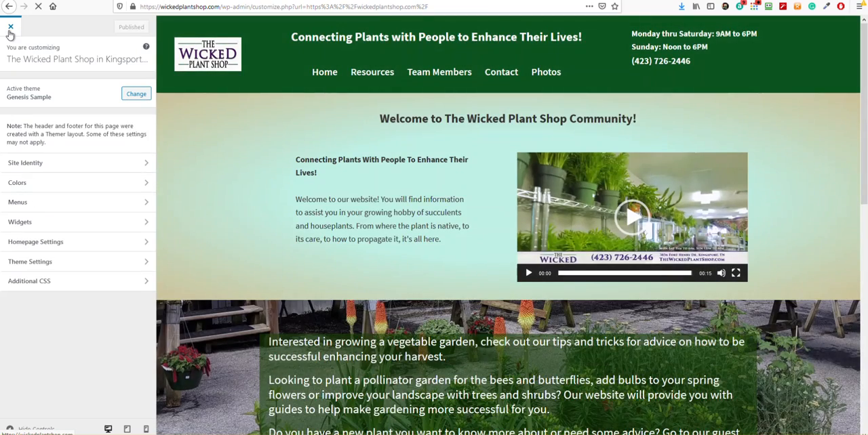
pyautogui.click(9, 28)
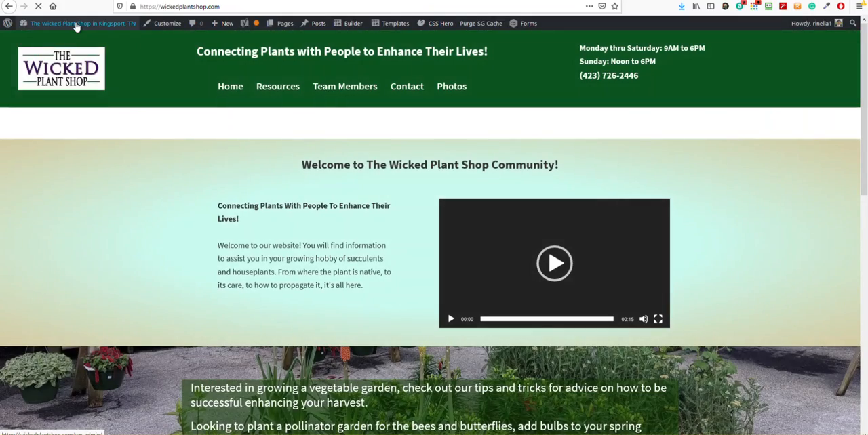
pyautogui.moveTo(74, 25)
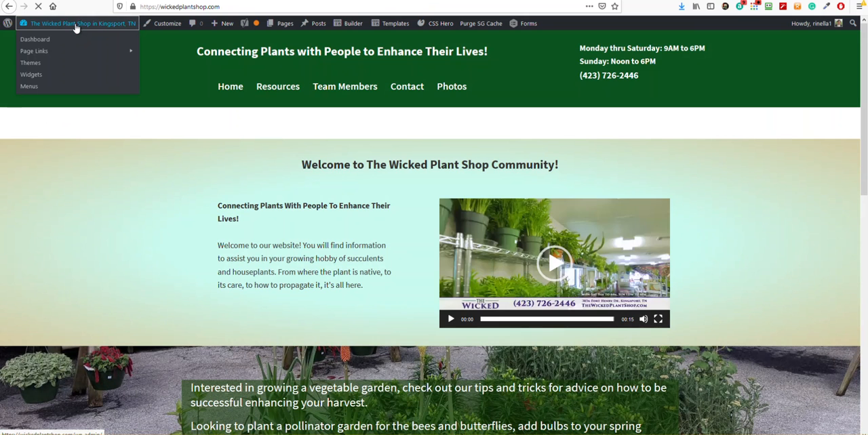
pyautogui.click(44, 42)
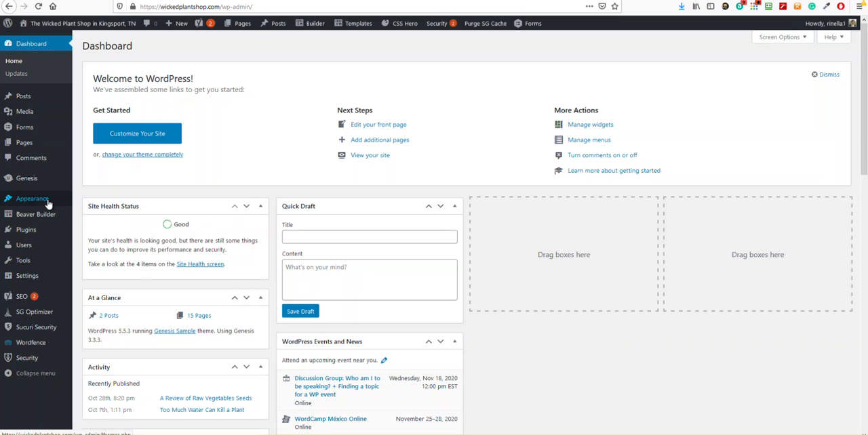
pyautogui.moveTo(33, 202)
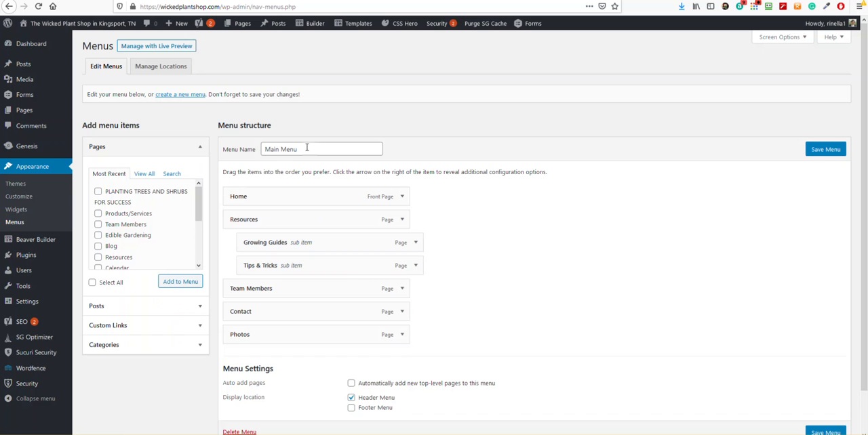
# Add the PLANTING TREES AND SHRUBS FOR SUCCESS and Edible Gardening pages to Main Menu
pyautogui.scroll(-1, 296, 198)
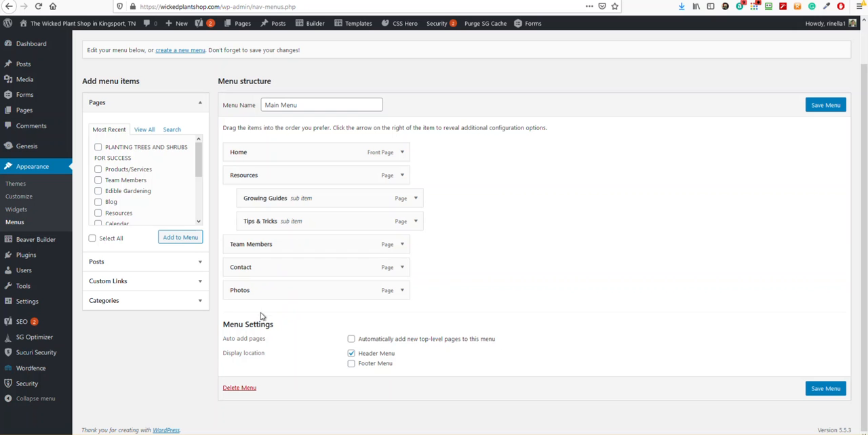
pyautogui.scroll(-1, 141, 186)
pyautogui.scroll(-2, 135, 191)
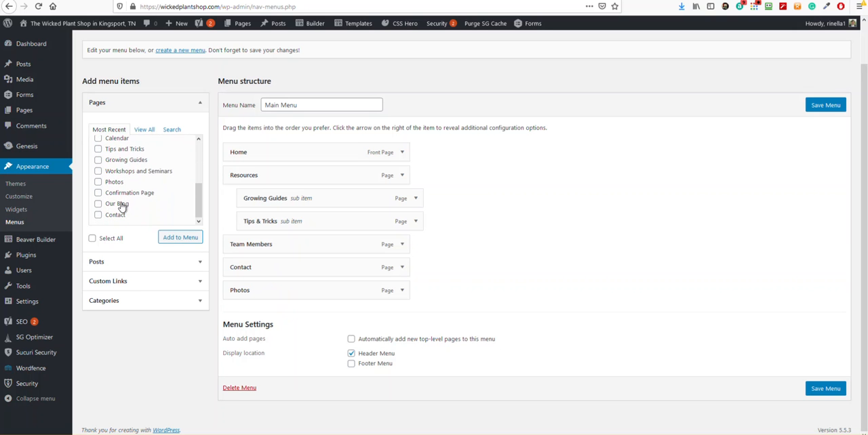
pyautogui.scroll(3, 122, 206)
pyautogui.scroll(-3, 139, 220)
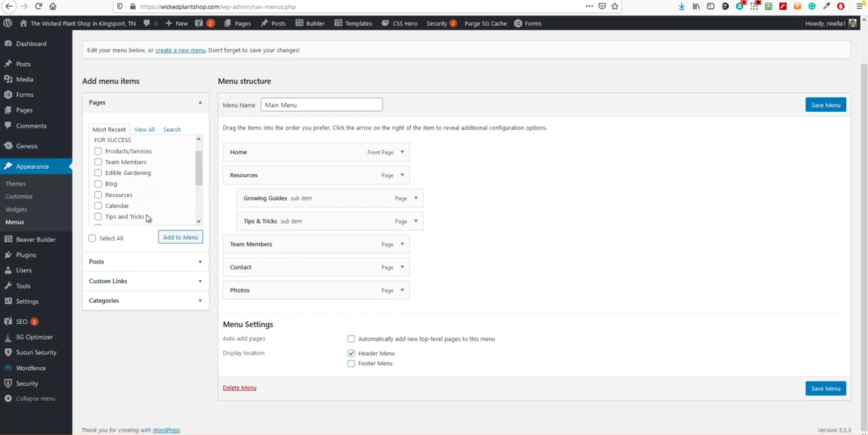
pyautogui.scroll(3, 131, 216)
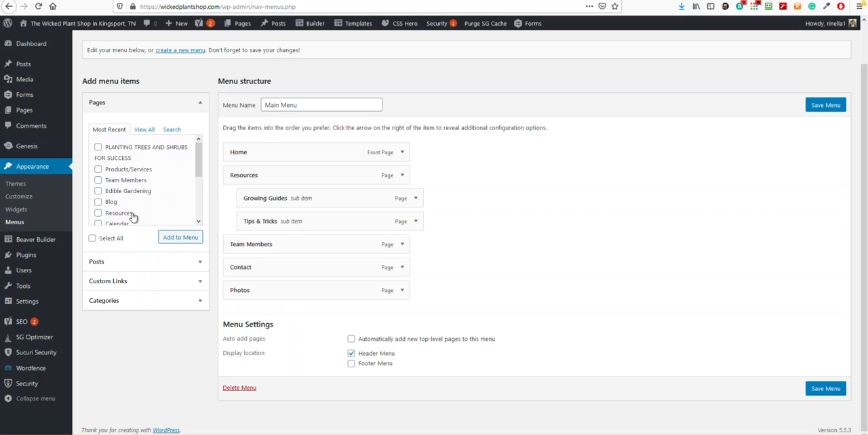
pyautogui.scroll(-3, 133, 217)
pyautogui.scroll(3, 124, 217)
pyautogui.click(180, 240)
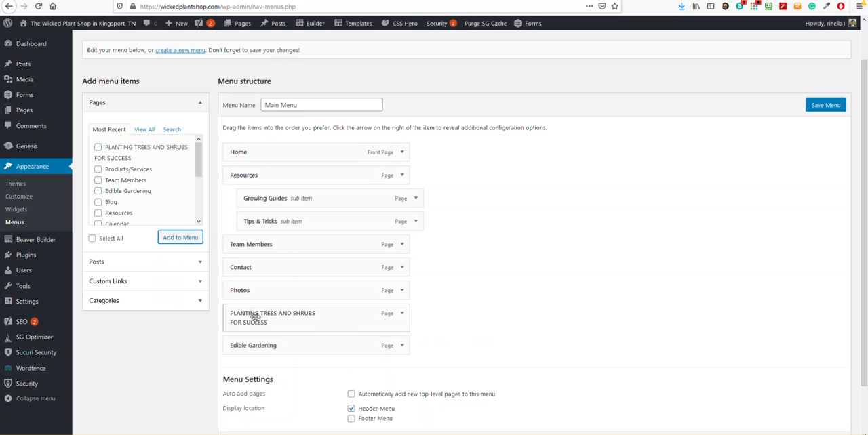
# Nest both new pages under Resources, with Edible Gardening first and PLANTING TREES AND SHRUBS FOR SUCCESS between Growing Guides and Tips & Tricks, and save
pyautogui.moveTo(289, 318); pyautogui.dragTo(304, 250)
pyautogui.moveTo(290, 345); pyautogui.dragTo(307, 225)
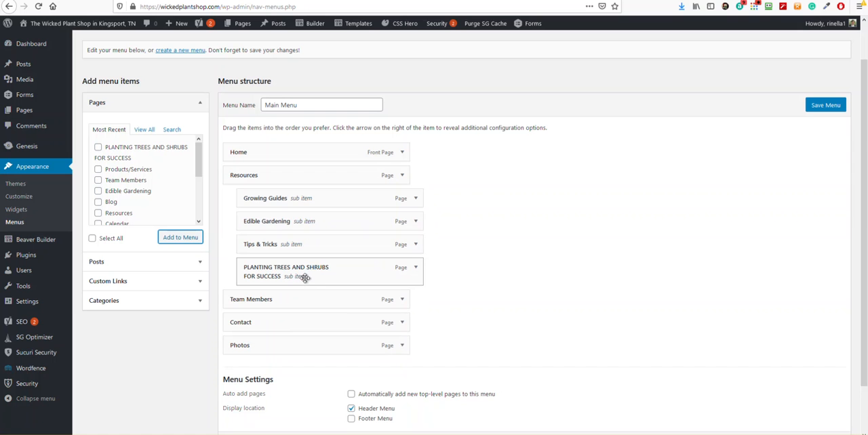
pyautogui.moveTo(296, 274); pyautogui.dragTo(291, 202)
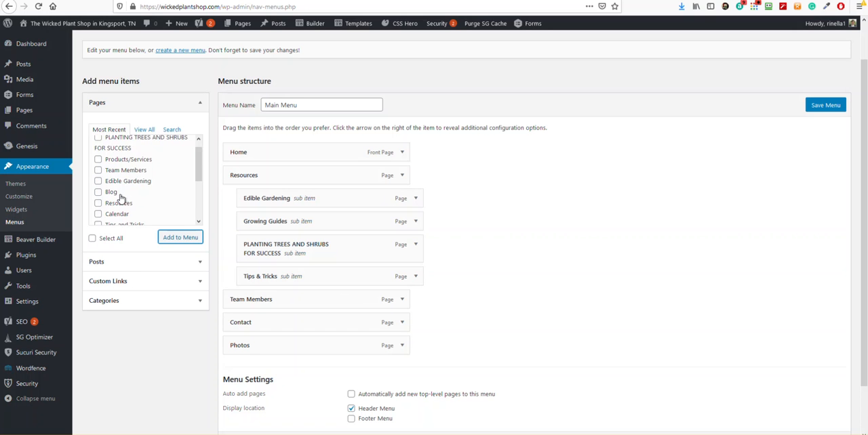
pyautogui.scroll(-3, 120, 196)
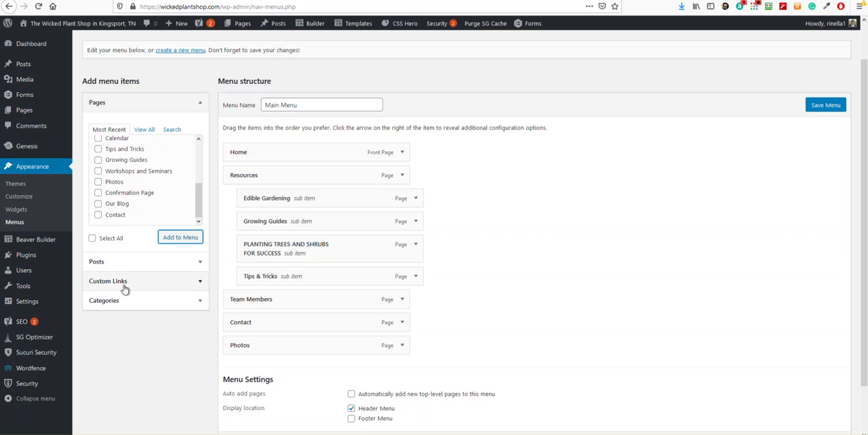
pyautogui.scroll(1, 154, 302)
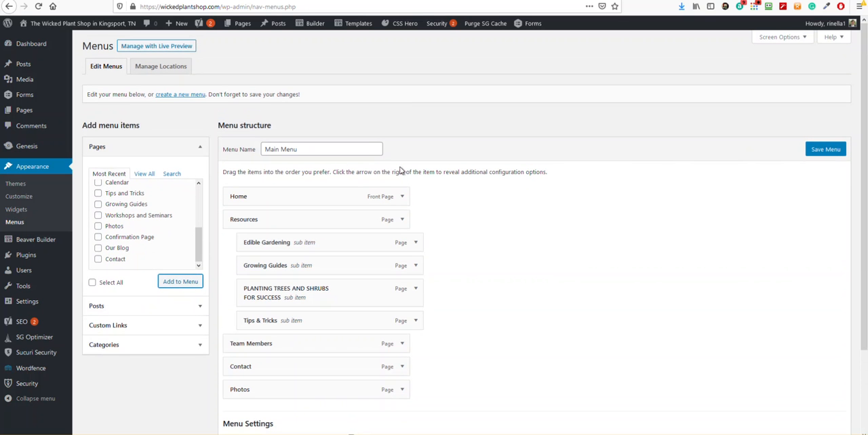
pyautogui.click(826, 153)
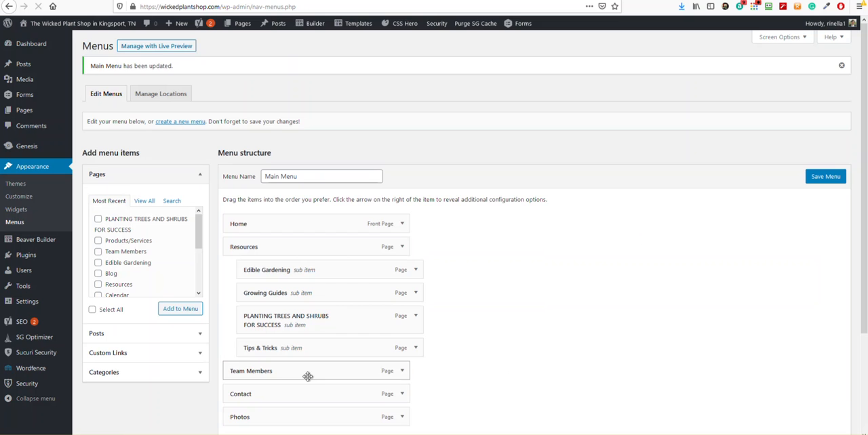
# Nest Tips & Tricks one level deeper, beneath PLANTING TREES AND SHRUBS FOR SUCCESS, and save Main Menu
pyautogui.scroll(-2, 183, 342)
pyautogui.scroll(-3, 244, 271)
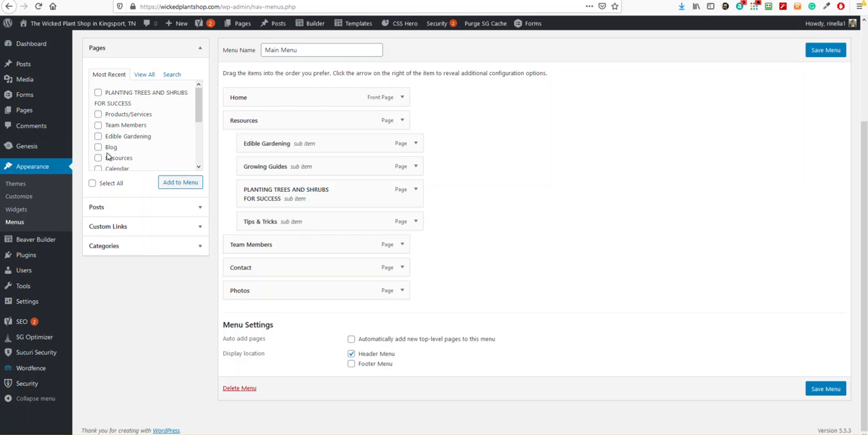
pyautogui.moveTo(262, 222); pyautogui.dragTo(290, 246)
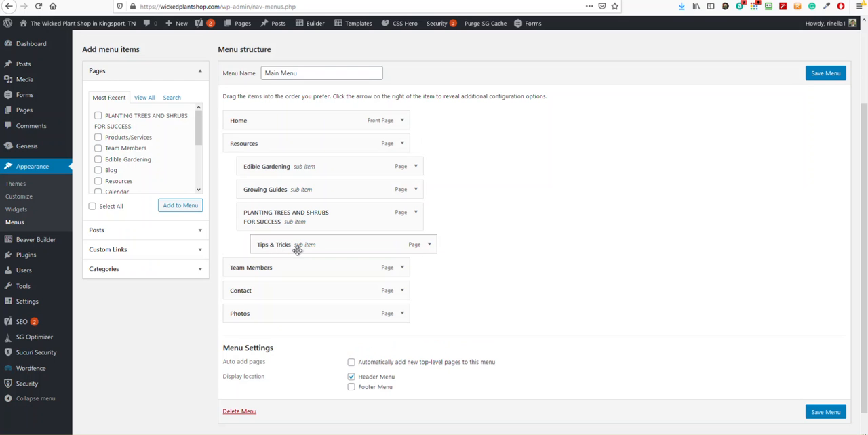
pyautogui.click(811, 74)
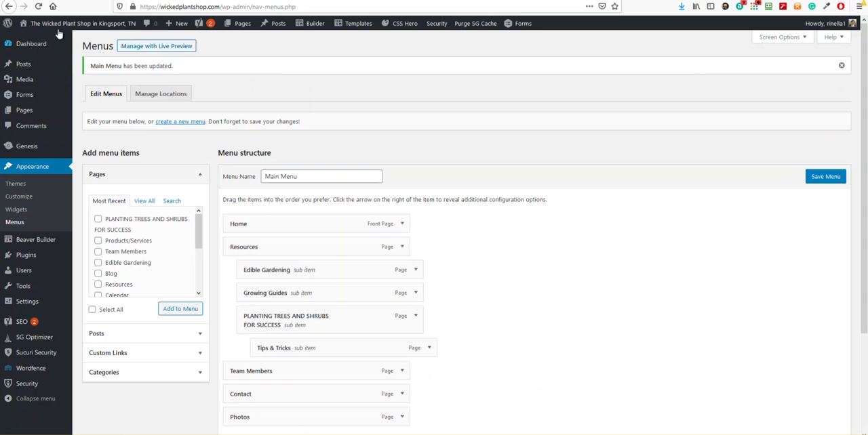
# Visit the live site and examine the nested items in the Resources navigation dropdown
pyautogui.moveTo(65, 26)
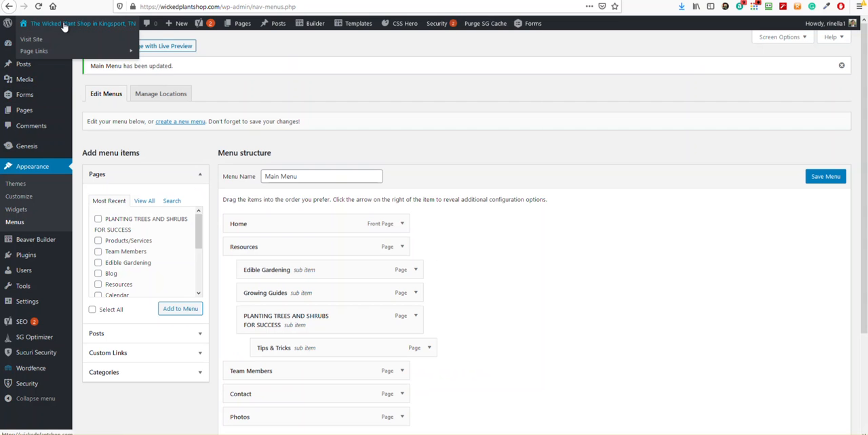
pyautogui.click(65, 25)
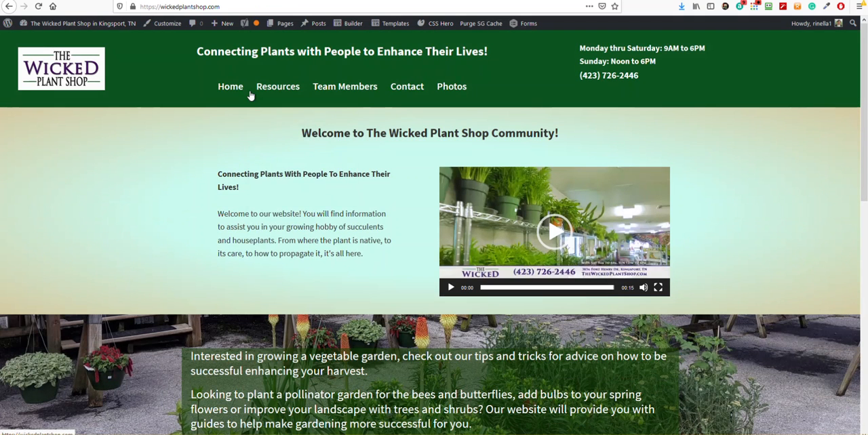
pyautogui.moveTo(263, 95)
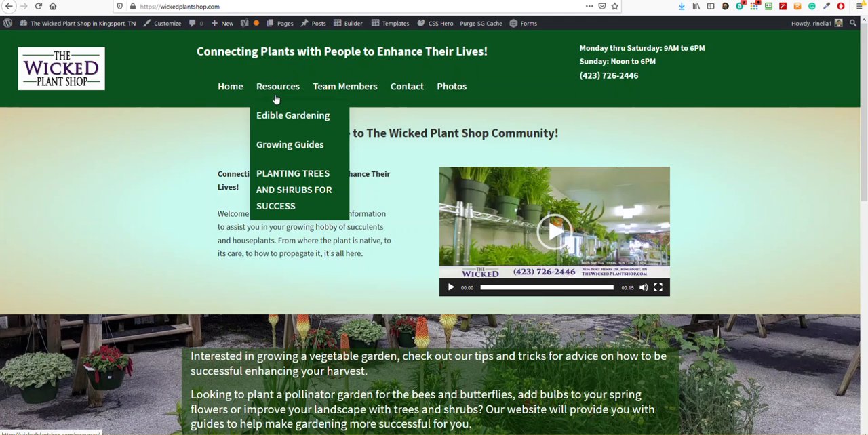
pyautogui.moveTo(283, 180)
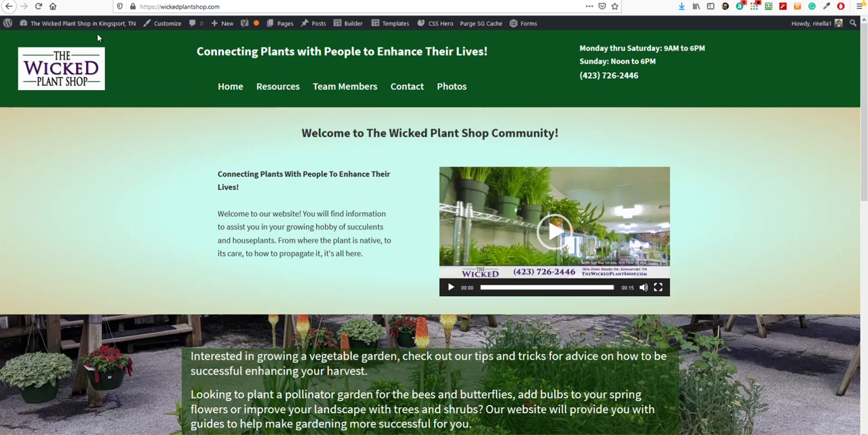
# Return to menu editing, make Tips & Tricks a direct sub item of Resources, and save Main Menu
pyautogui.moveTo(45, 26)
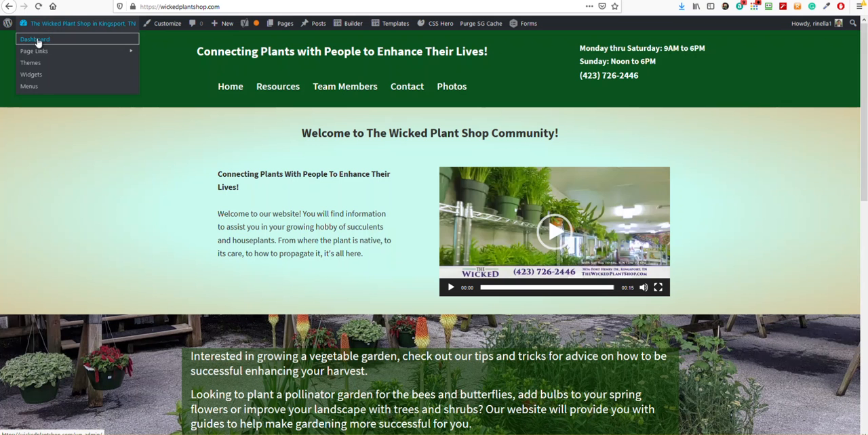
pyautogui.click(31, 87)
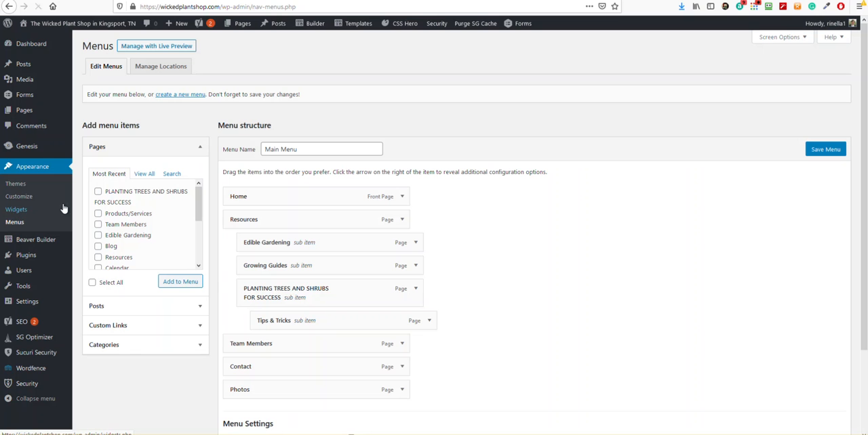
pyautogui.scroll(-1, 261, 305)
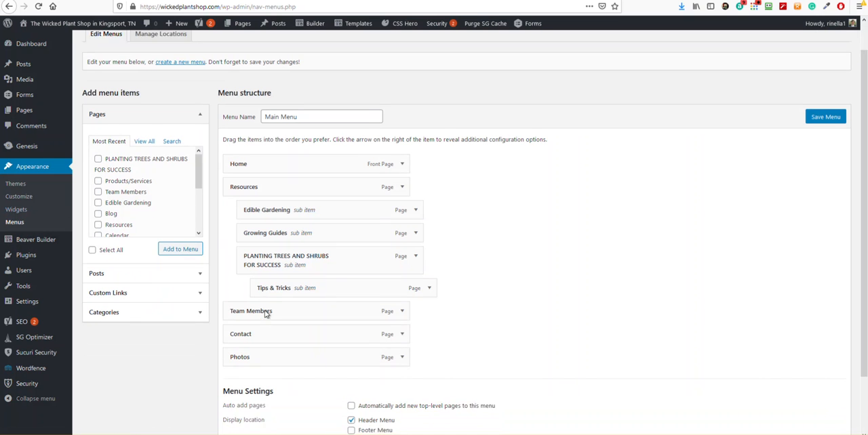
pyautogui.moveTo(266, 280); pyautogui.dragTo(252, 279)
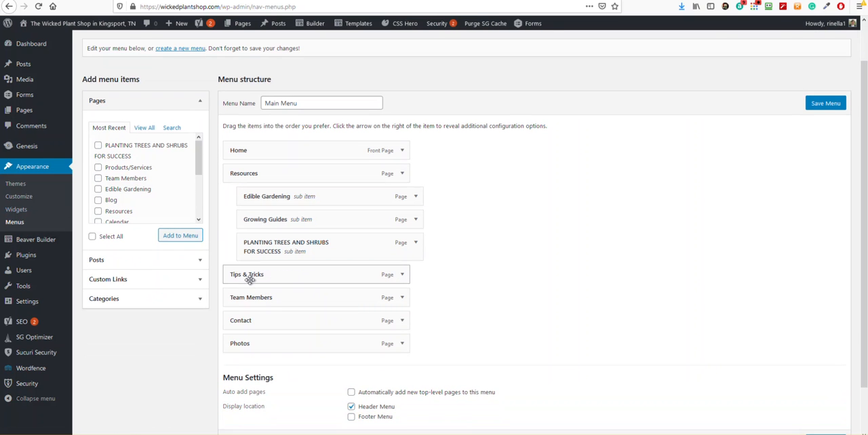
pyautogui.moveTo(261, 266); pyautogui.dragTo(283, 276)
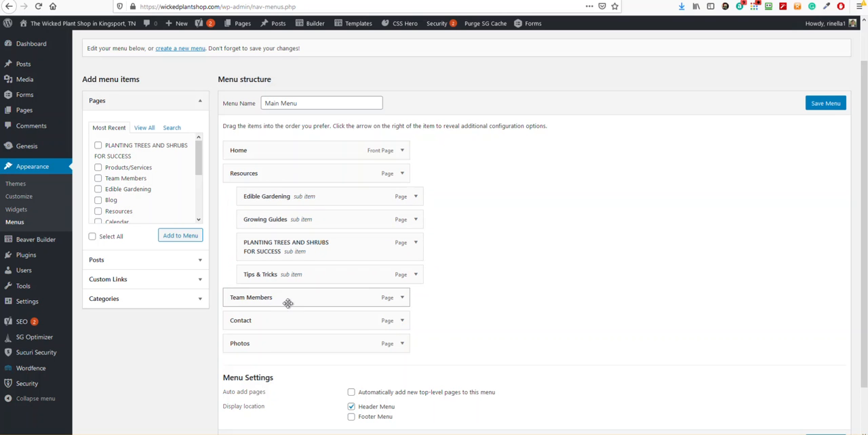
pyautogui.click(825, 103)
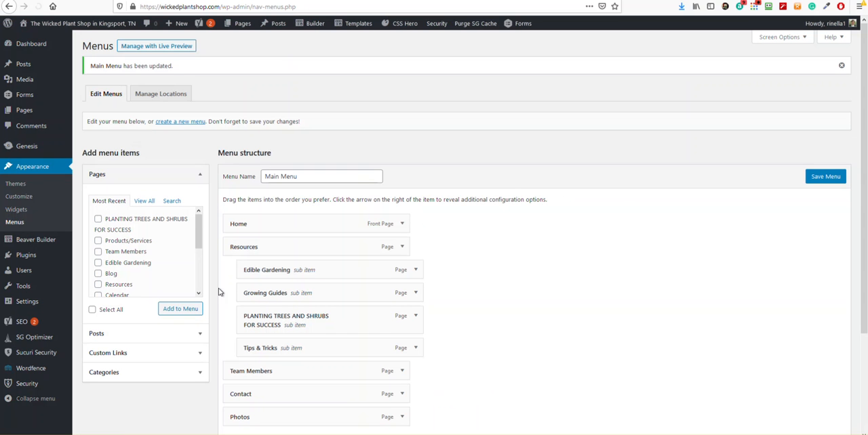
# Create a new menu named Tips and Tricks
pyautogui.click(181, 124)
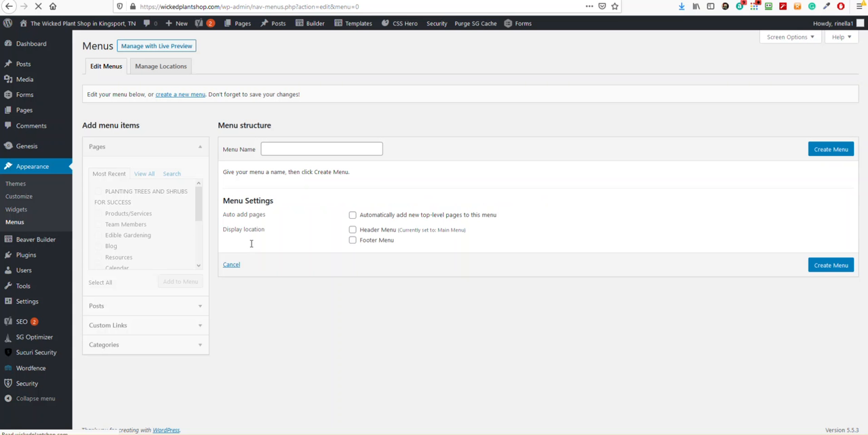
pyautogui.click(292, 150)
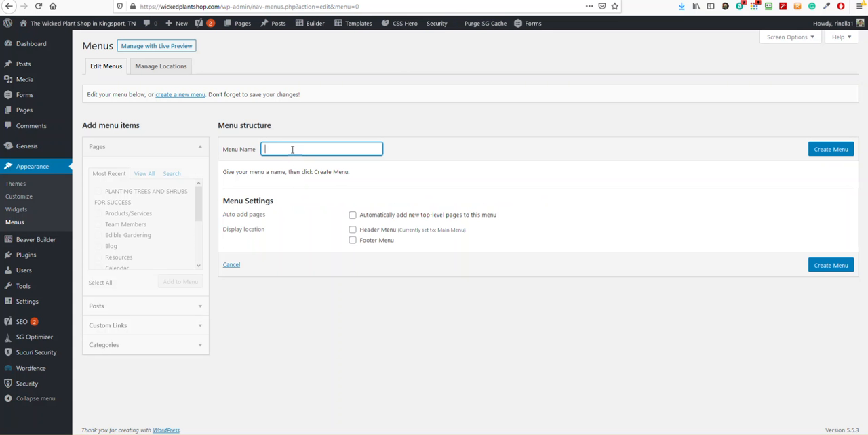
pyautogui.write('Tips and Tricks')
pyautogui.click(835, 153)
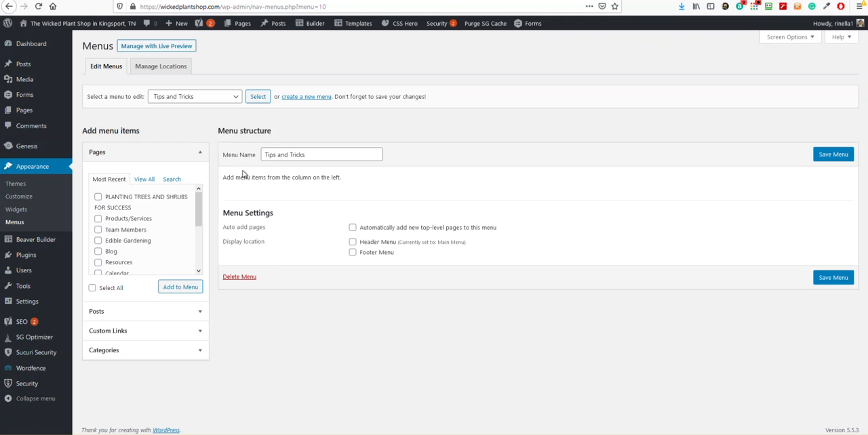
# Add PLANTING TREES AND SHRUBS FOR SUCCESS, Products/Services, Team Members, Edible Gardening, Blog and Resources to the Tips and Tricks menu, and save it
pyautogui.click(100, 215)
pyautogui.click(98, 219)
pyautogui.click(98, 230)
pyautogui.click(178, 288)
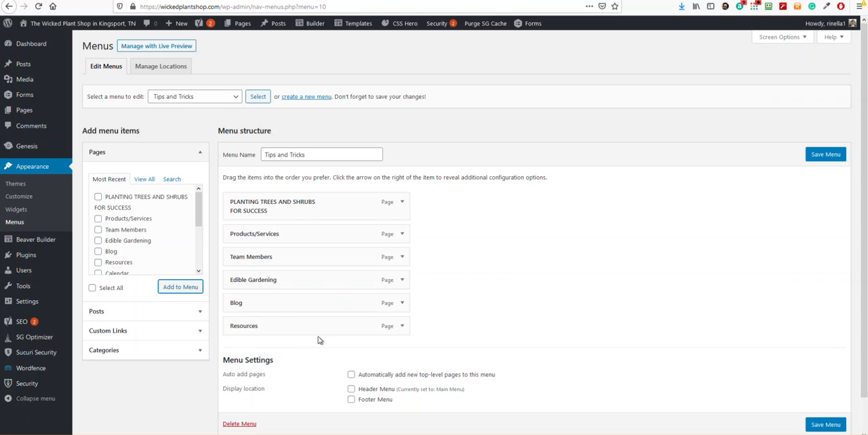
pyautogui.click(817, 155)
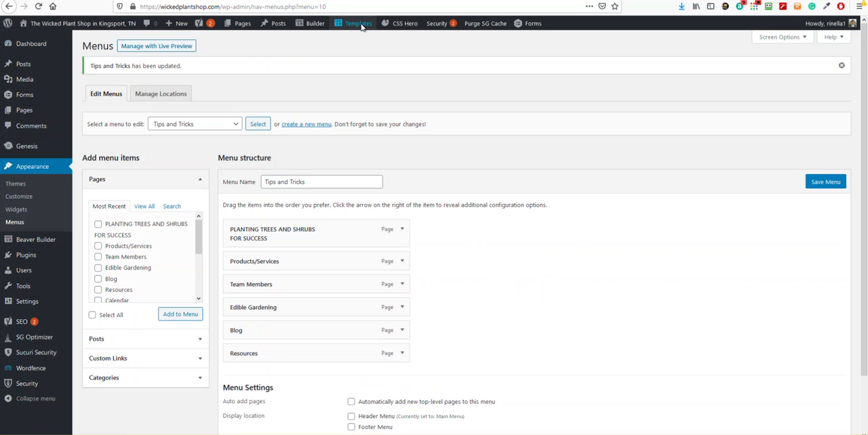
# Open the Growing Guides page for editing in Beaver Builder
pyautogui.moveTo(362, 26)
pyautogui.moveTo(313, 25)
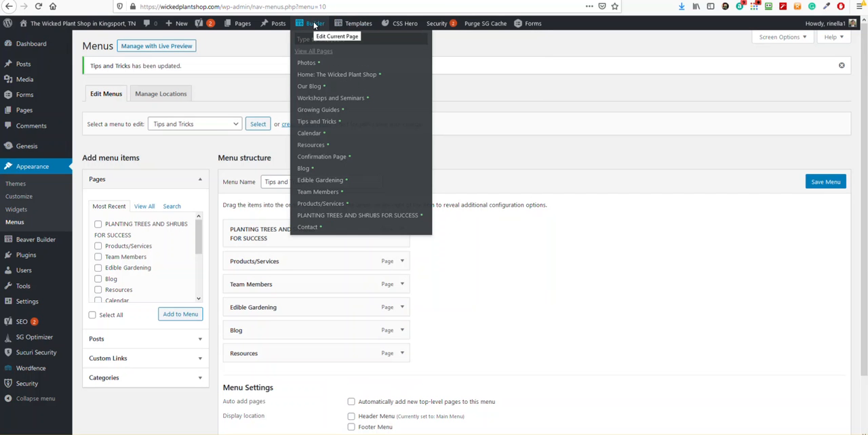
pyautogui.click(309, 111)
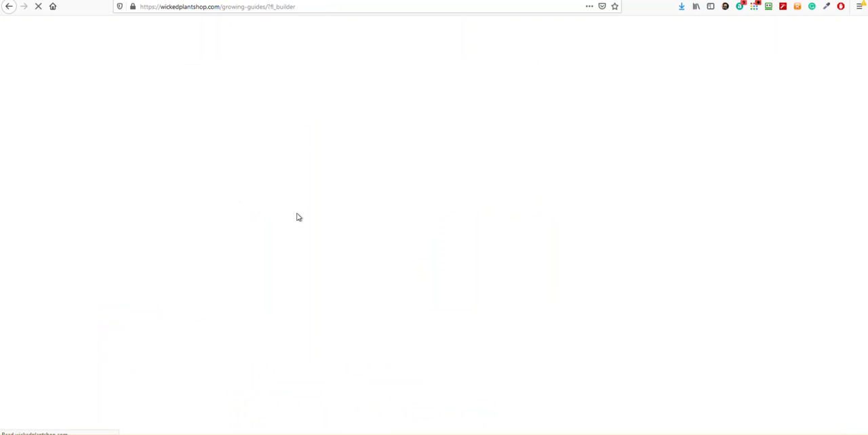
# Look over the existing links, buttons and menu on the Growing Guides page
pyautogui.scroll(-2, 265, 264)
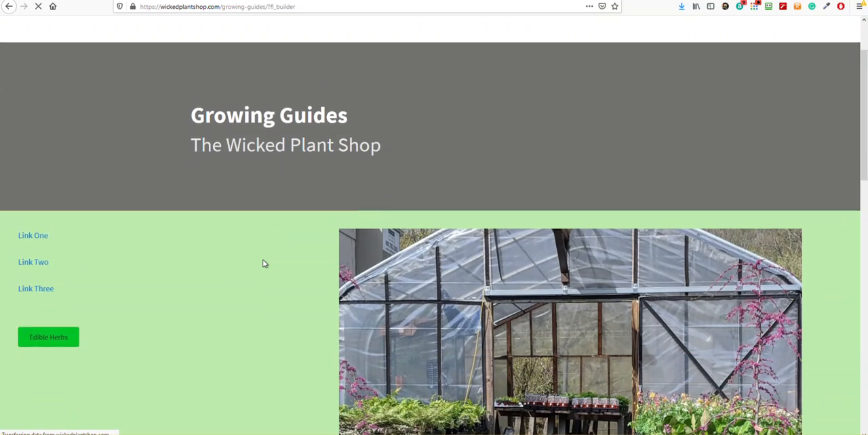
pyautogui.scroll(-10, 37, 254)
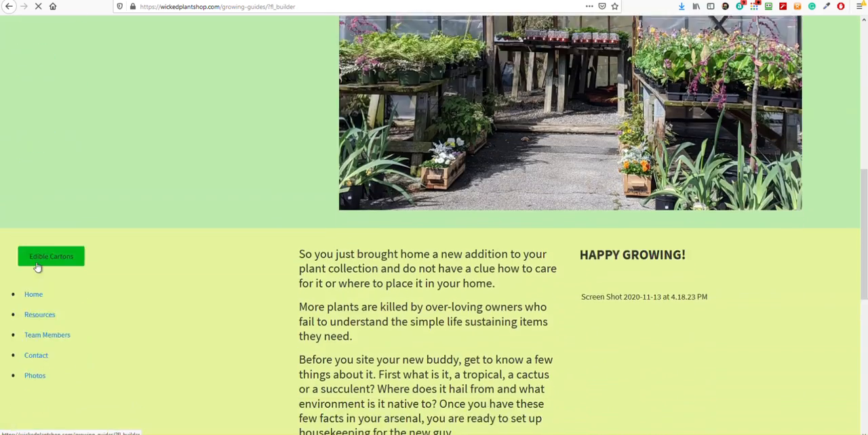
pyautogui.scroll(7, 52, 144)
pyautogui.scroll(2, 48, 165)
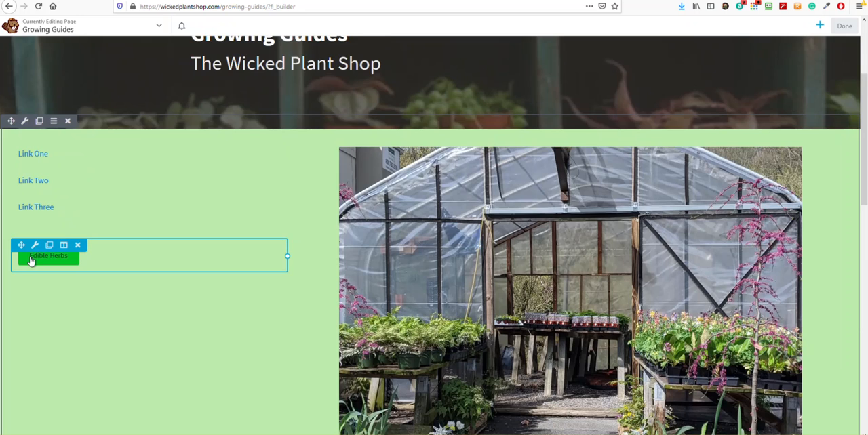
pyautogui.scroll(-4, 32, 264)
pyautogui.scroll(-2, 31, 270)
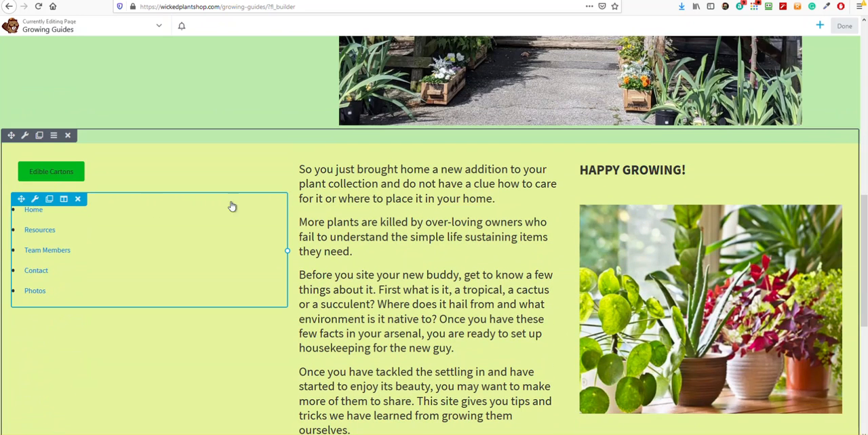
# Browse the PowerPack Modules group to examine the available content, creative, form, lead generation, media and social media modules
pyautogui.click(820, 25)
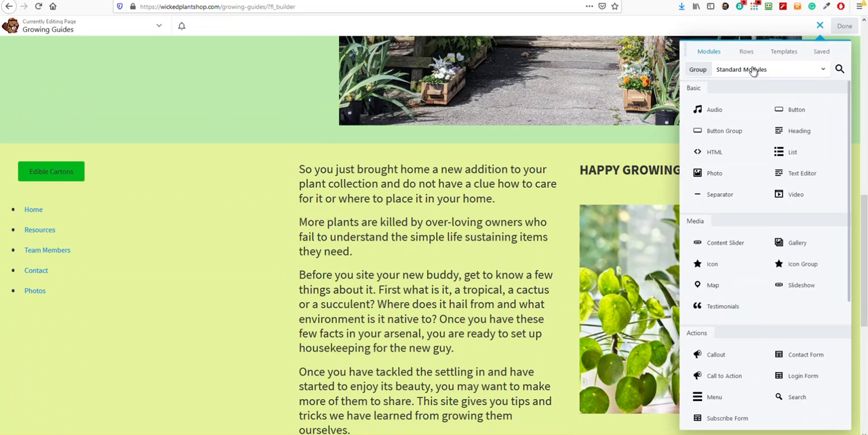
pyautogui.click(753, 71)
pyautogui.click(729, 118)
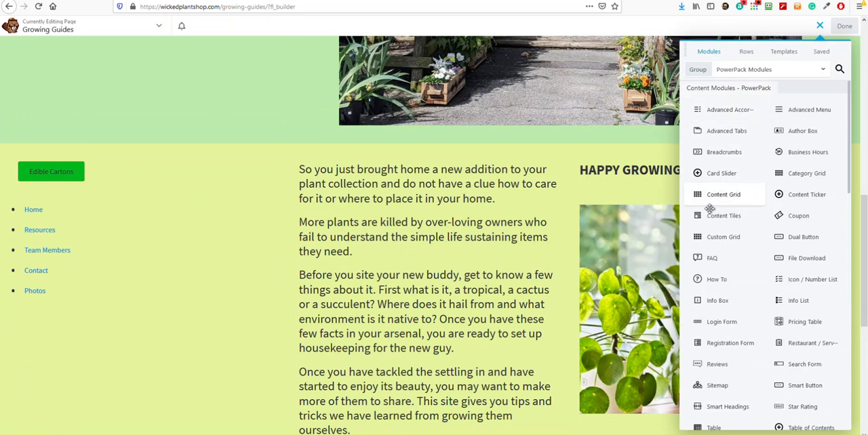
pyautogui.scroll(-5, 762, 183)
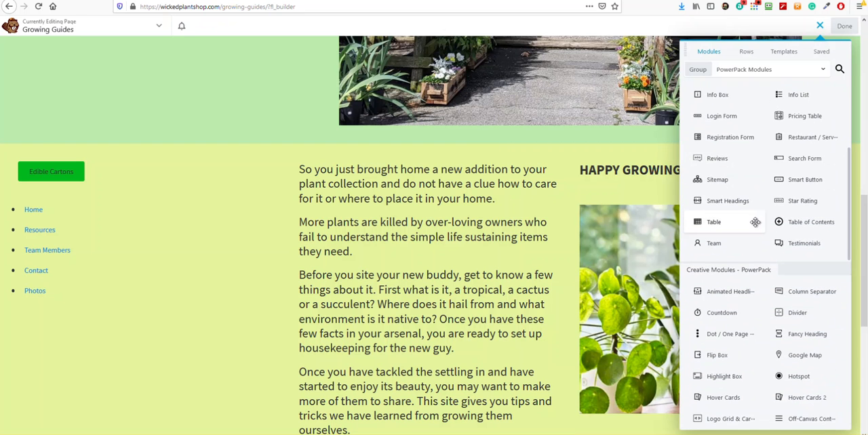
pyautogui.scroll(-5, 752, 227)
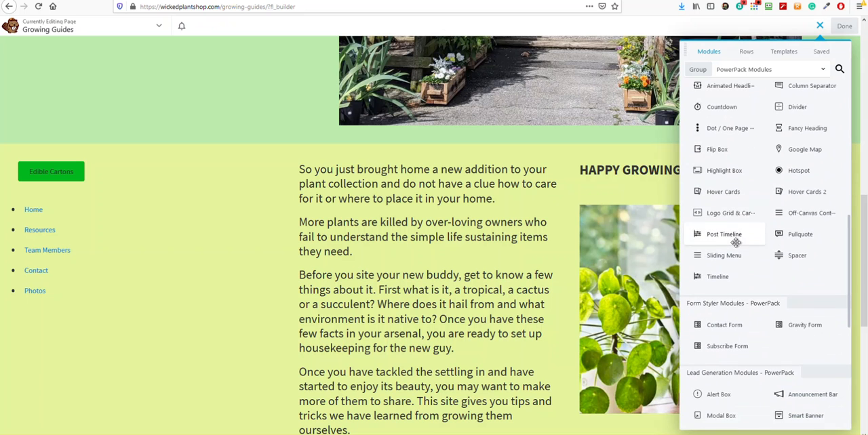
pyautogui.scroll(-3, 729, 254)
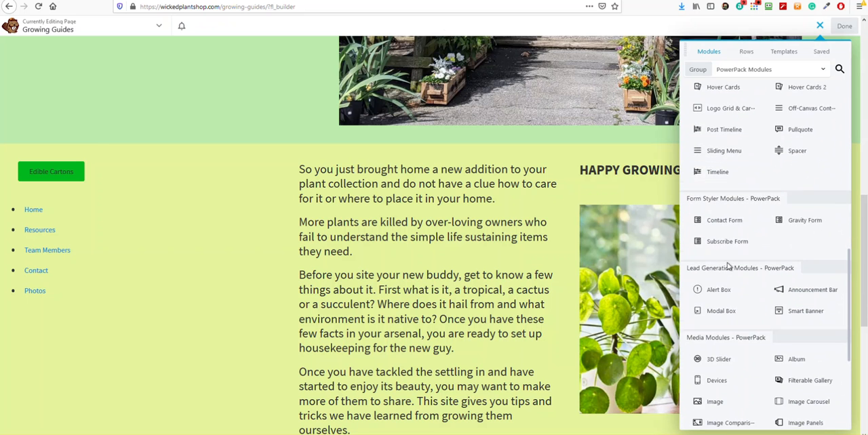
pyautogui.scroll(-4, 728, 271)
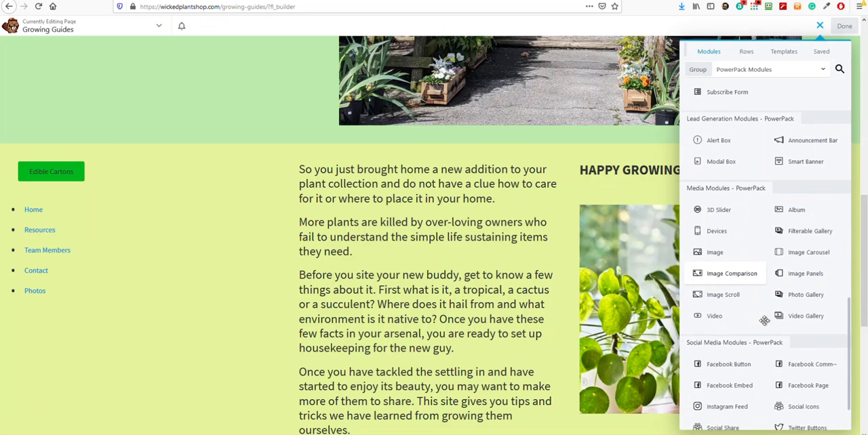
pyautogui.scroll(-2, 747, 271)
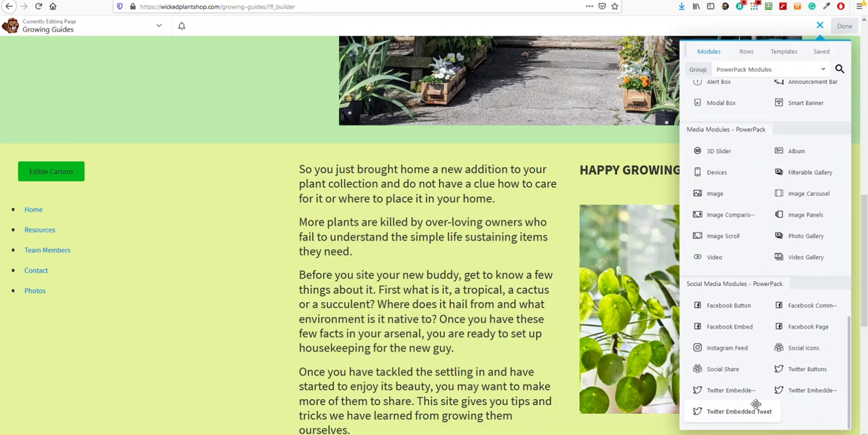
pyautogui.scroll(8, 751, 390)
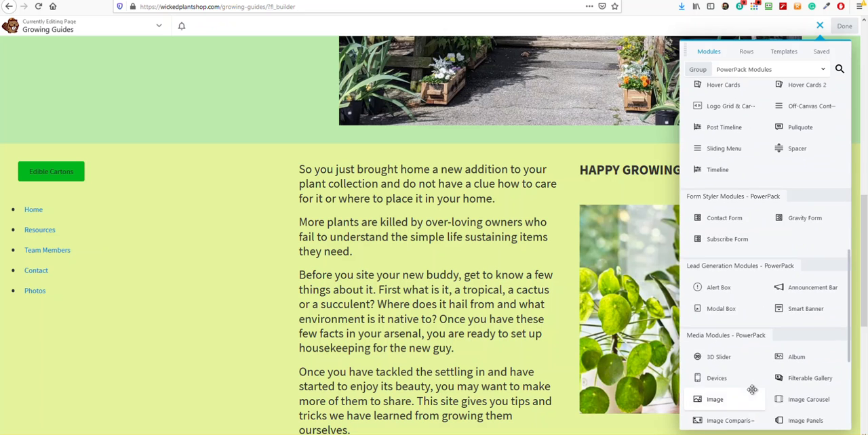
pyautogui.scroll(5, 747, 383)
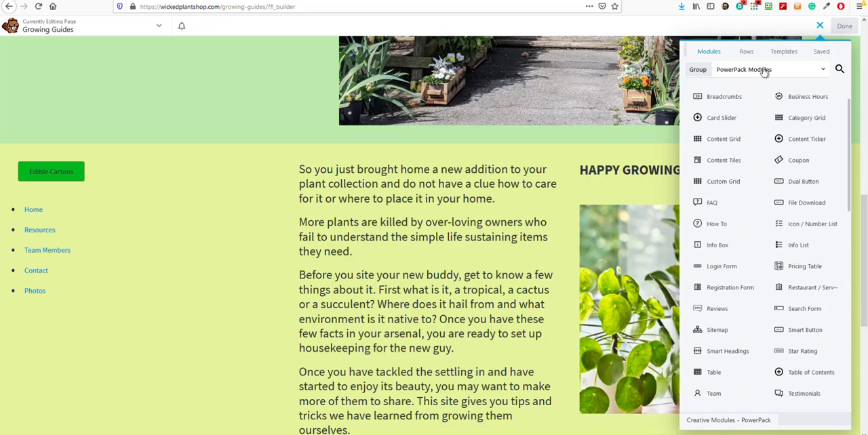
# Browse the UABB Modules group to examine its content, creative, extra and lead generation modules
pyautogui.click(764, 70)
pyautogui.click(721, 137)
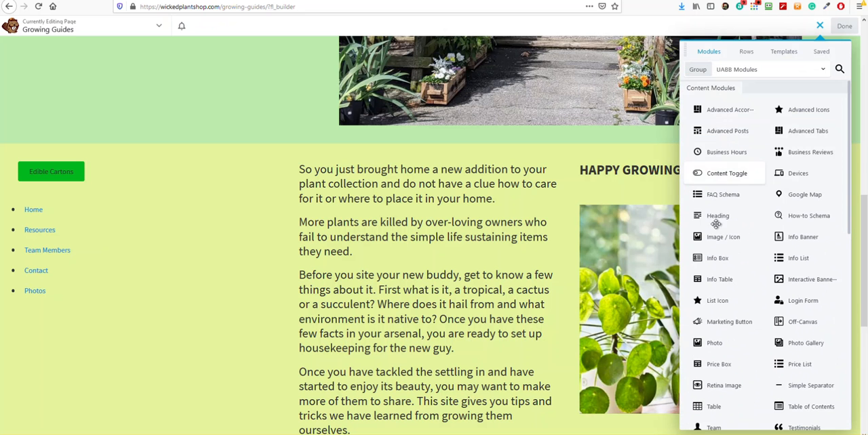
pyautogui.scroll(-3, 771, 307)
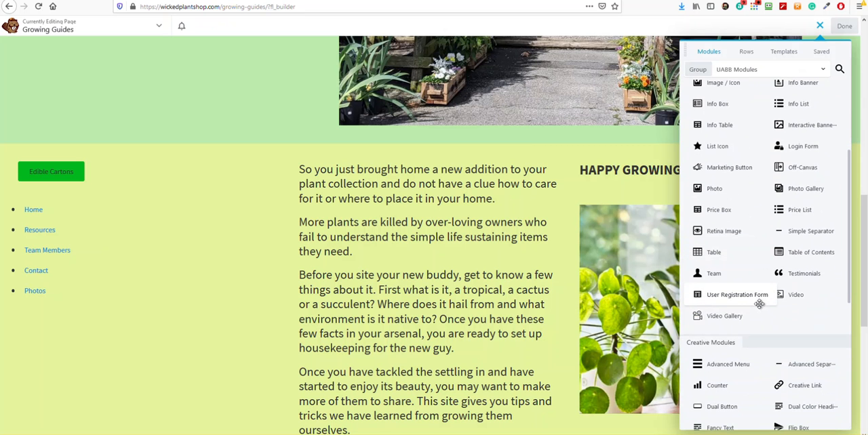
pyautogui.scroll(-3, 753, 305)
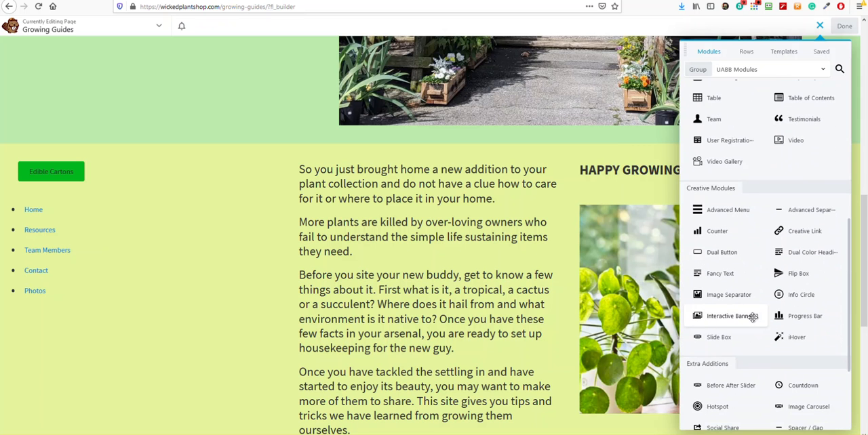
pyautogui.scroll(-2, 752, 317)
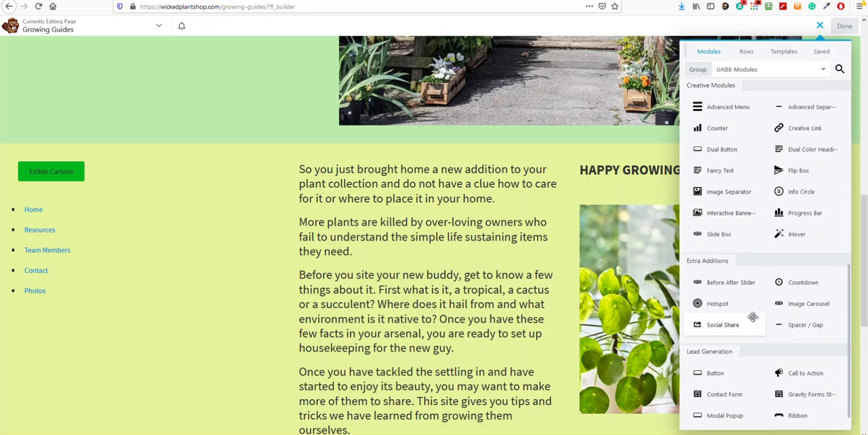
pyautogui.scroll(-1, 753, 317)
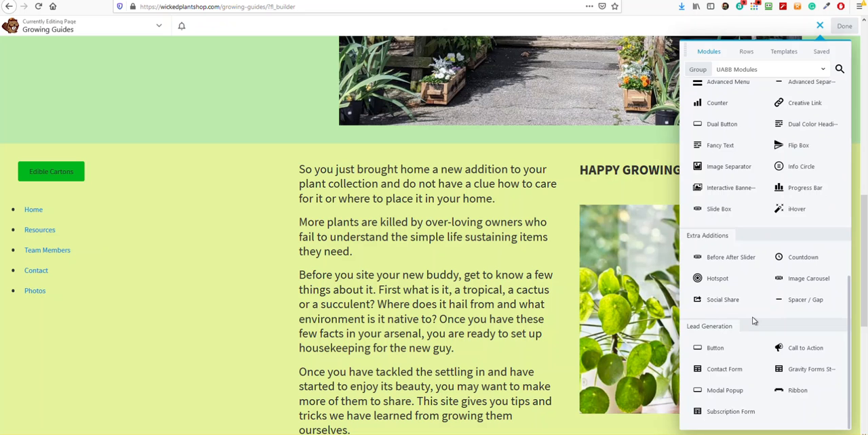
pyautogui.scroll(12, 753, 317)
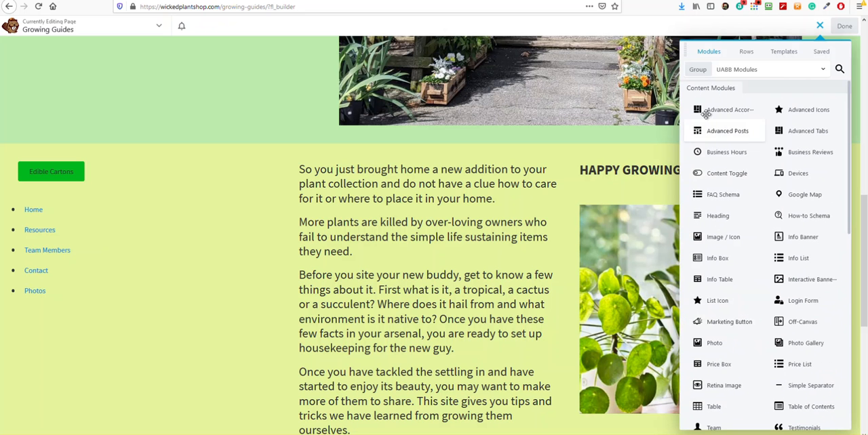
# Add a Menu module from the Standard Modules group above Link One in the green row
pyautogui.click(727, 70)
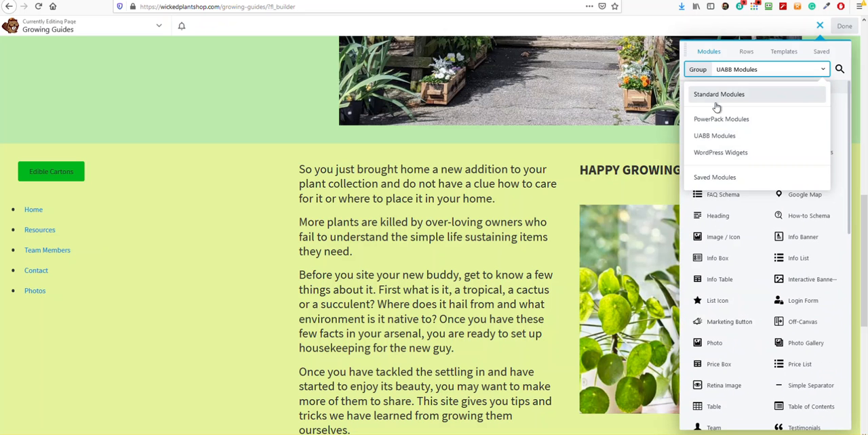
pyautogui.click(718, 98)
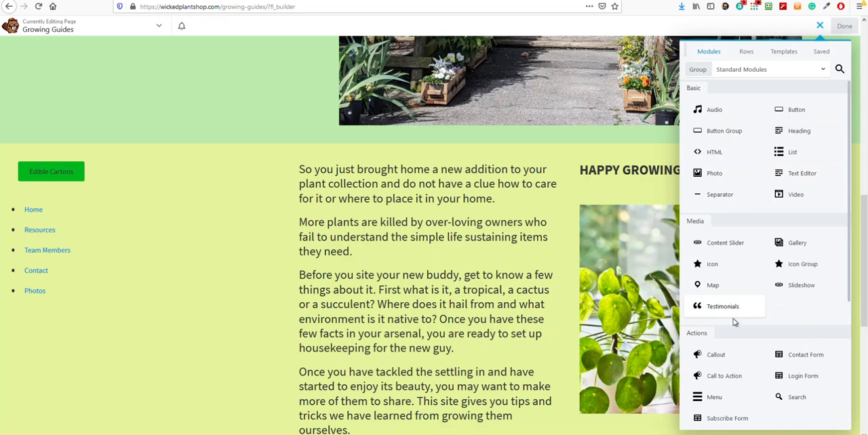
pyautogui.moveTo(730, 397); pyautogui.dragTo(96, 85)
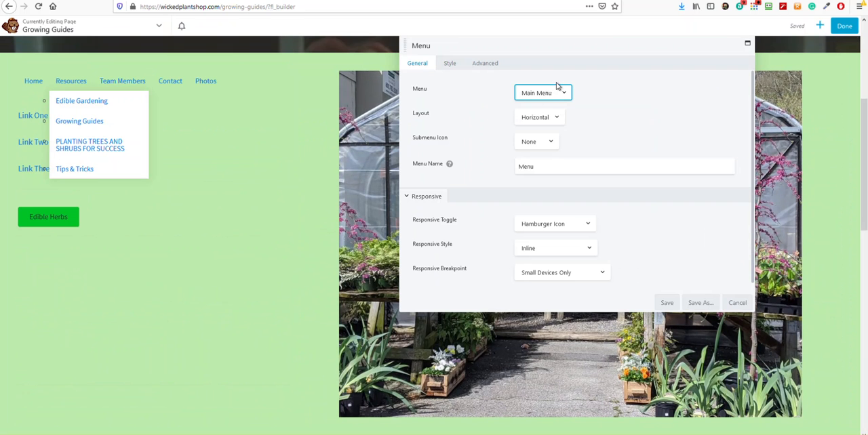
# Set the new Menu module to show the Tips and Tricks menu in a Vertical layout
pyautogui.click(542, 93)
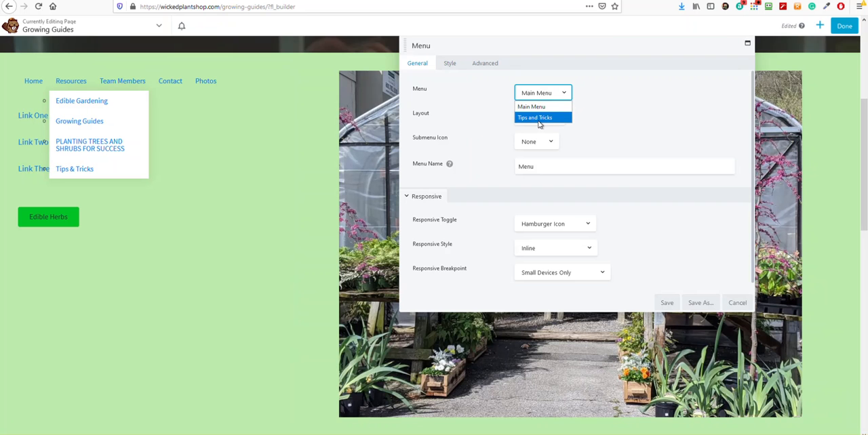
pyautogui.click(540, 118)
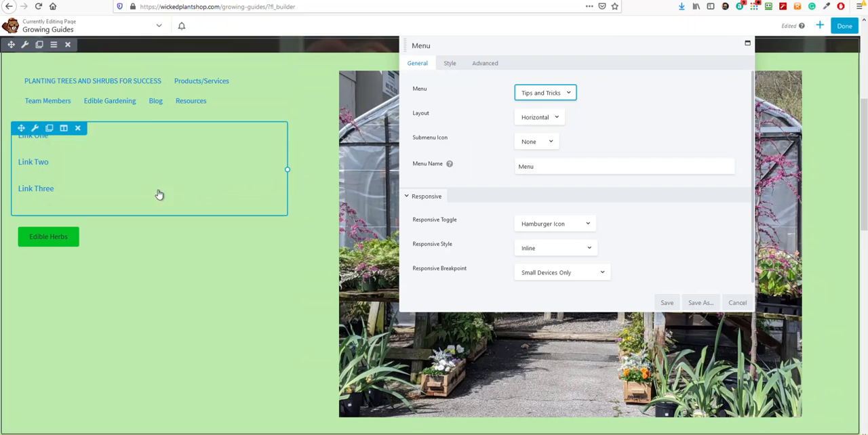
pyautogui.click(553, 122)
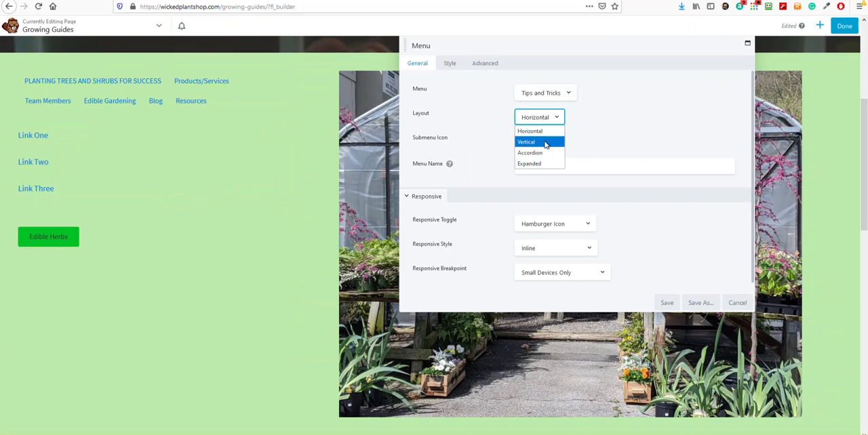
pyautogui.click(545, 143)
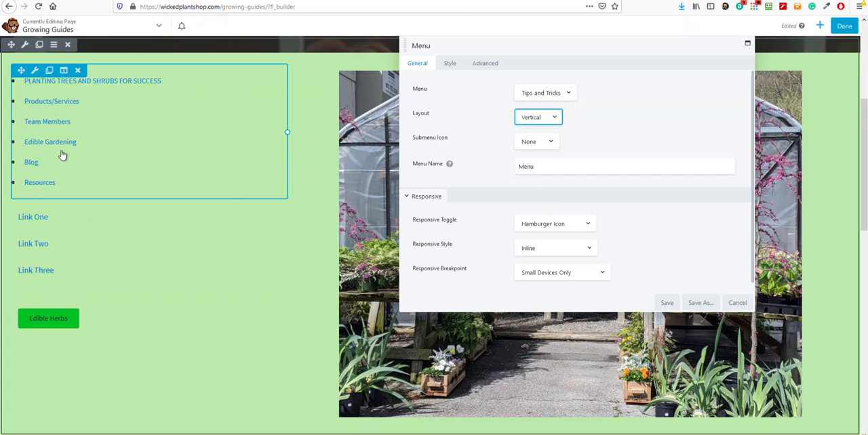
# Review the Menu module's link typography, separator and dropdown style settings, and save the module
pyautogui.click(449, 65)
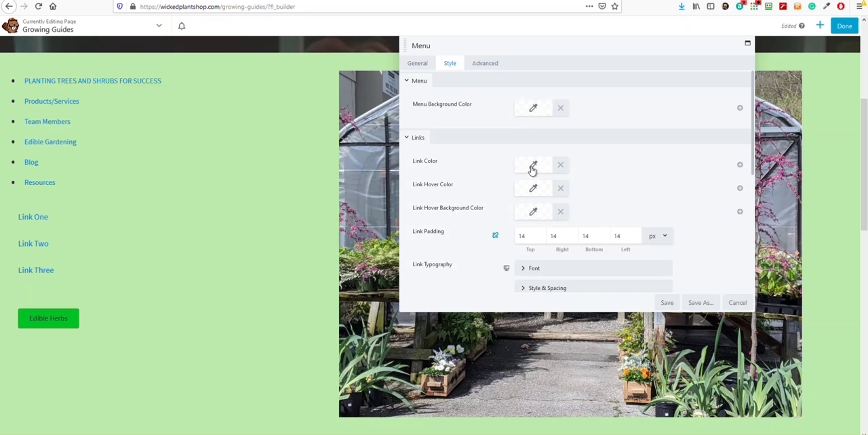
pyautogui.scroll(-3, 533, 170)
pyautogui.click(523, 182)
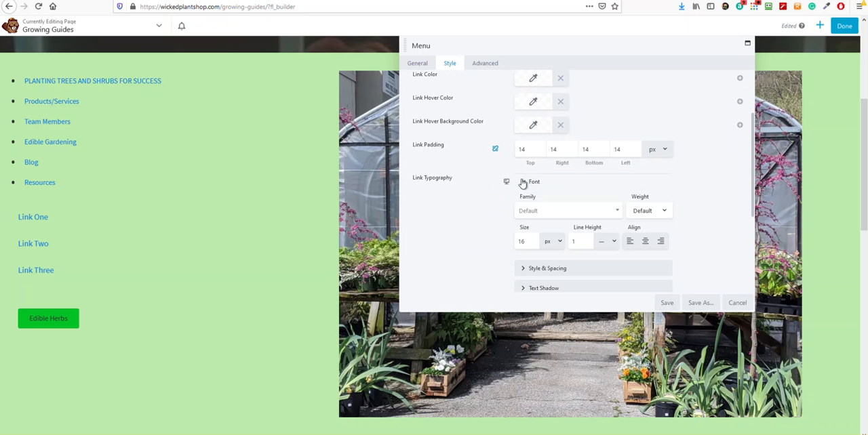
pyautogui.scroll(-3, 513, 236)
pyautogui.click(522, 182)
pyautogui.scroll(-3, 515, 219)
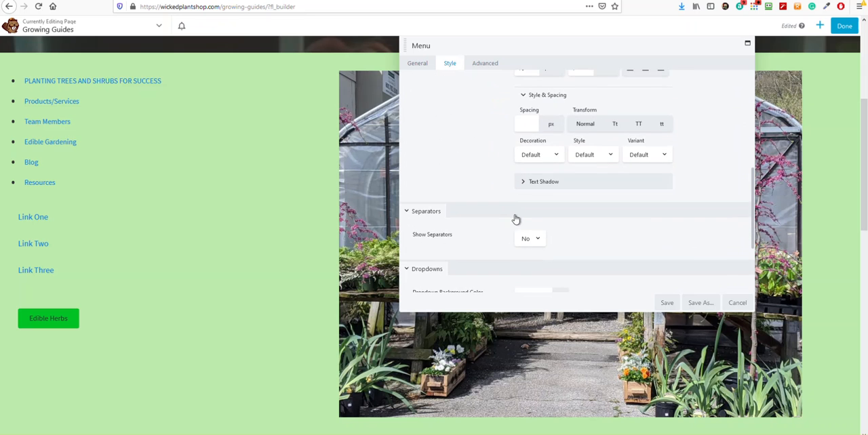
pyautogui.scroll(-3, 515, 219)
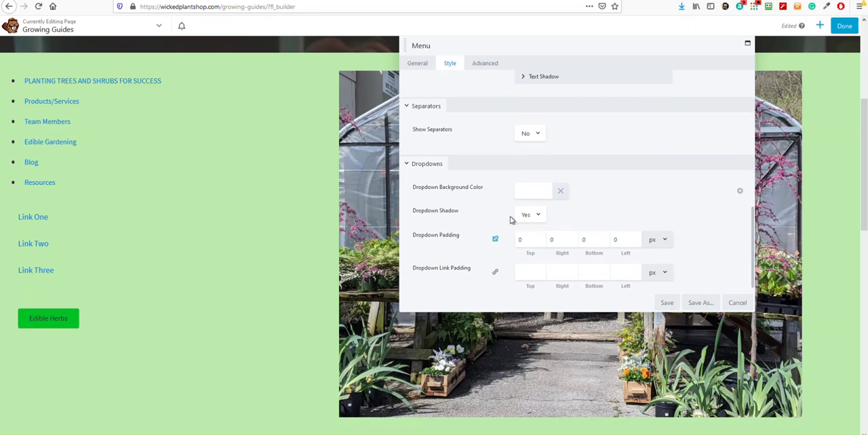
pyautogui.scroll(-1, 511, 221)
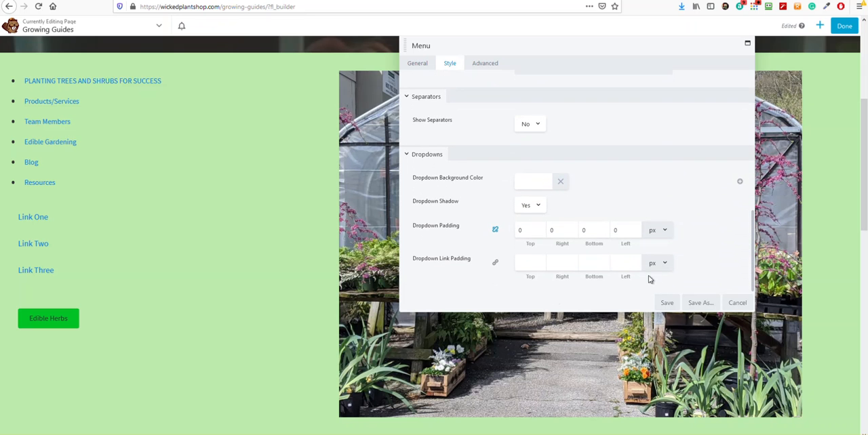
pyautogui.click(666, 303)
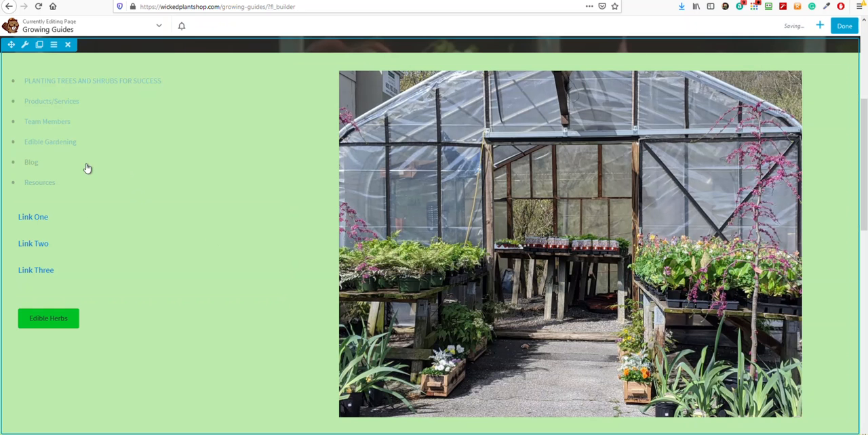